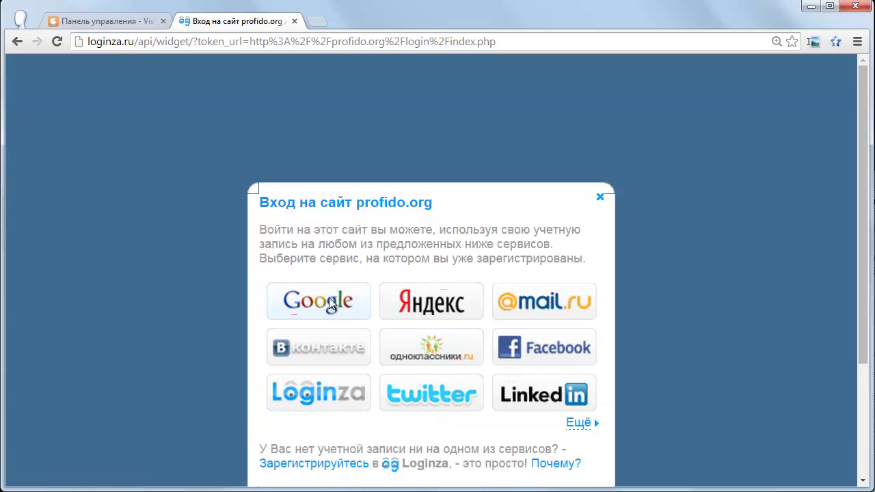
Sign in to profido.org through the Facebook authorization service.
left_click(516, 352)
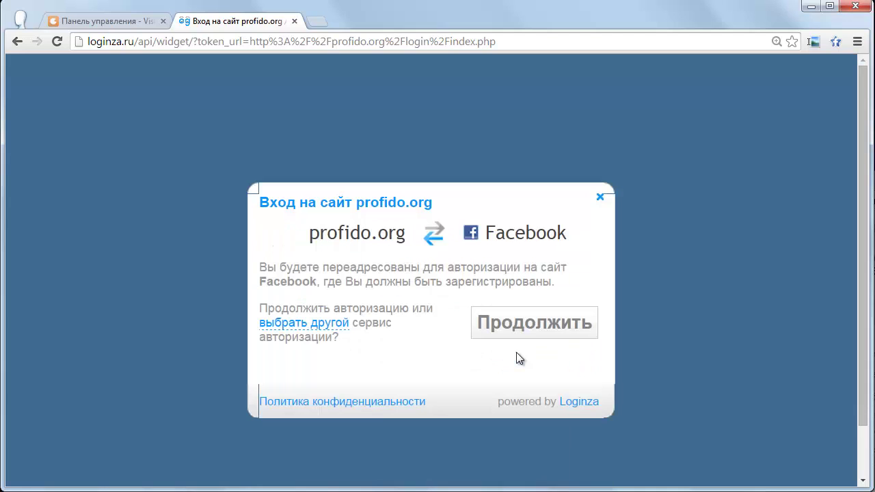
left_click(530, 328)
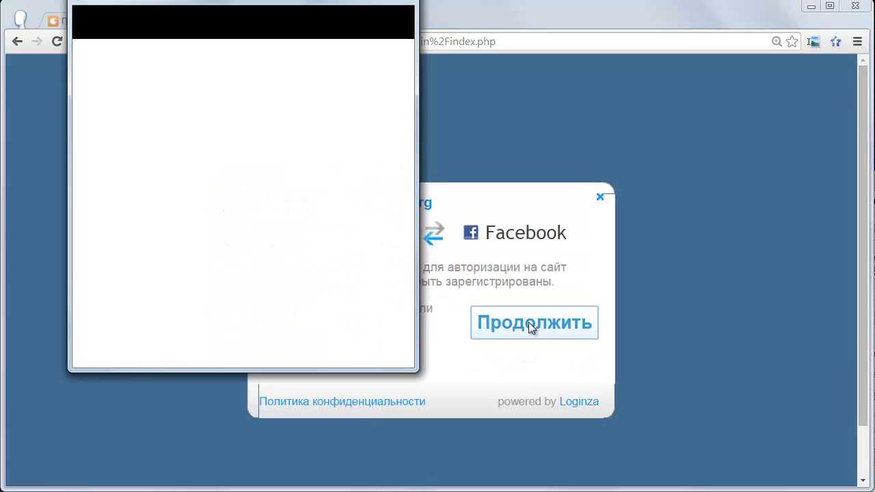
left_click_drag(232, 4, 267, 39)
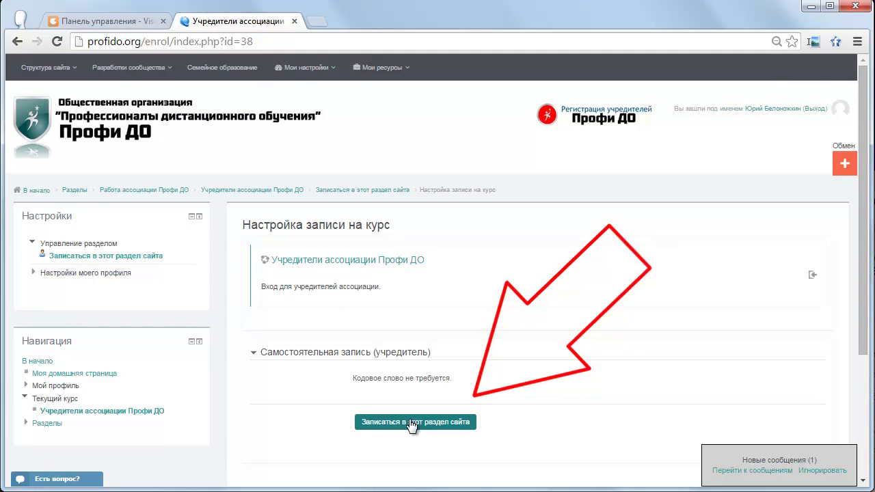
Enrol in the site section Учредители ассоциации Профи ДО and look over its activities.
left_click(412, 423)
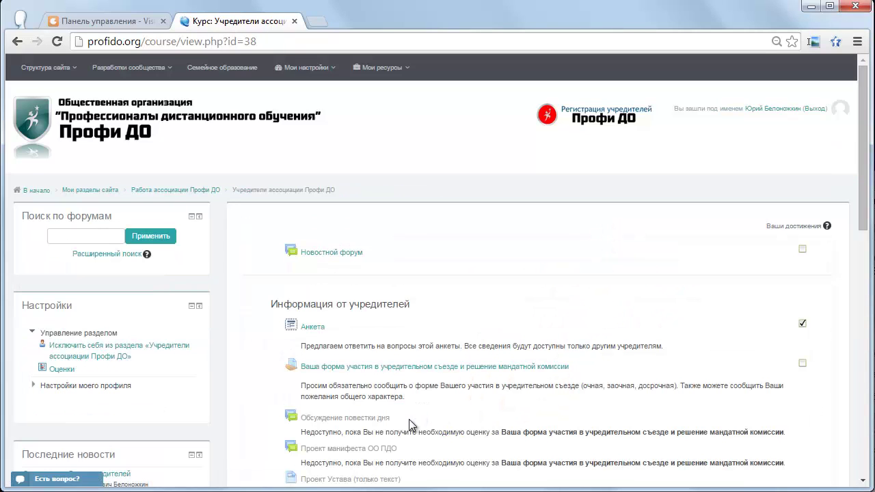
scroll(410, 424, "down", 3)
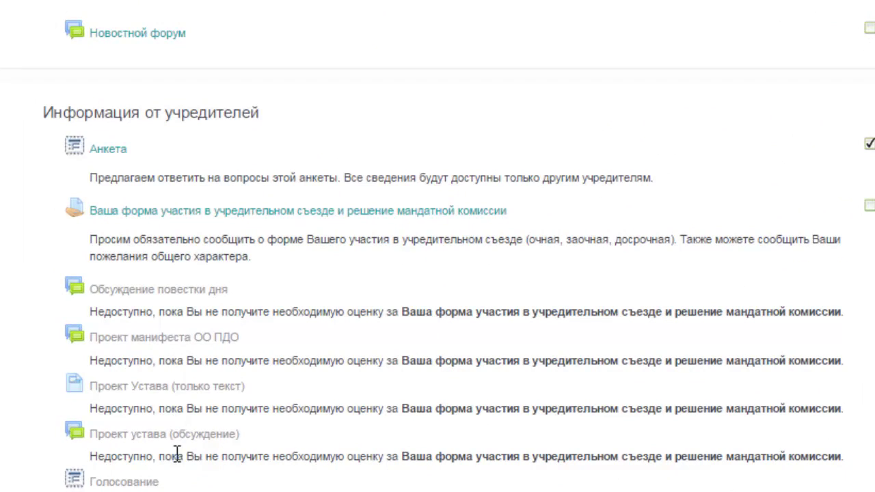
scroll(175, 478, "down", 3)
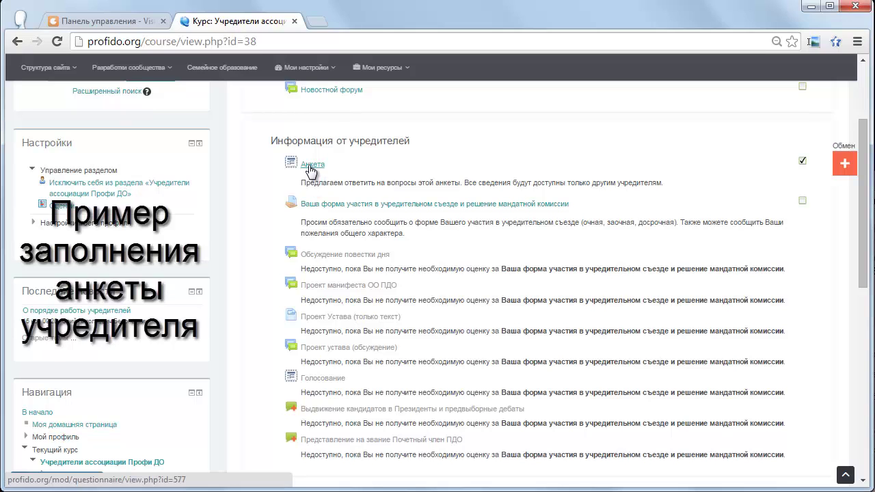
Start the founders' questionnaire Анкета and answer Да to the Russian citizenship question, completing page 1.
left_click(311, 166)
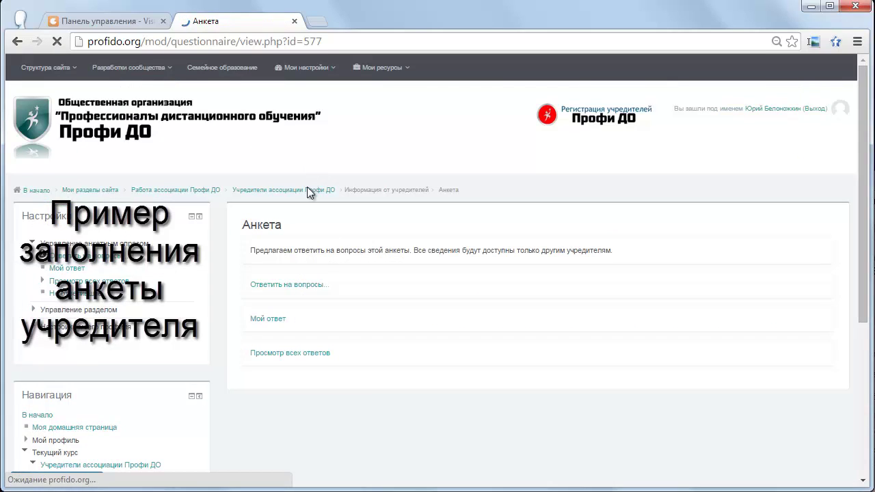
left_click(299, 287)
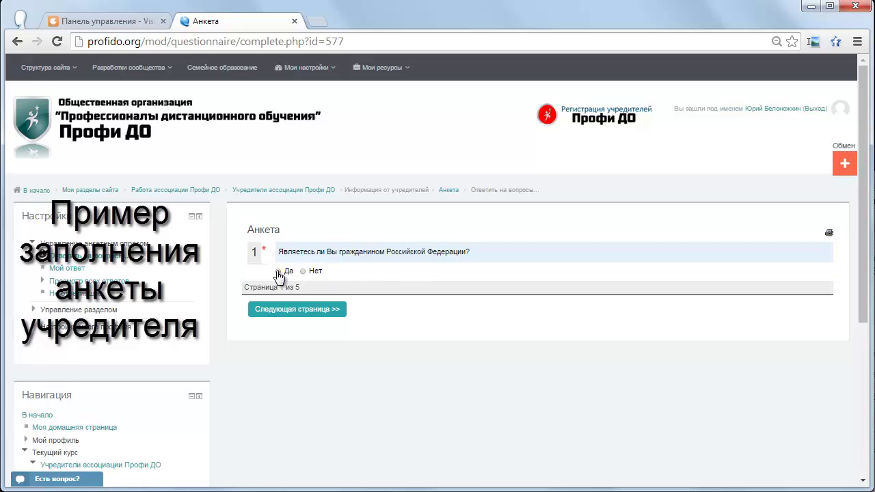
left_click(293, 312)
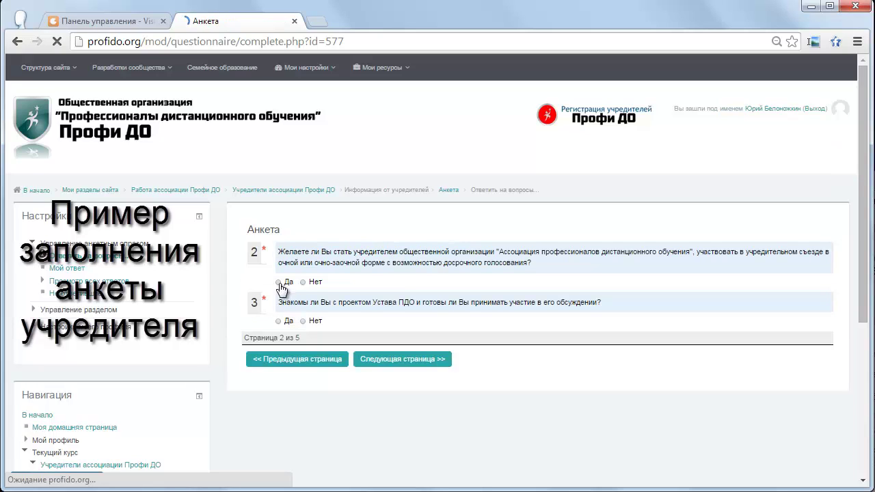
Answer Да to questions 2 and 3 about becoming a founder and discussing the draft charter, completing page 2.
left_click(278, 281)
left_click(280, 322)
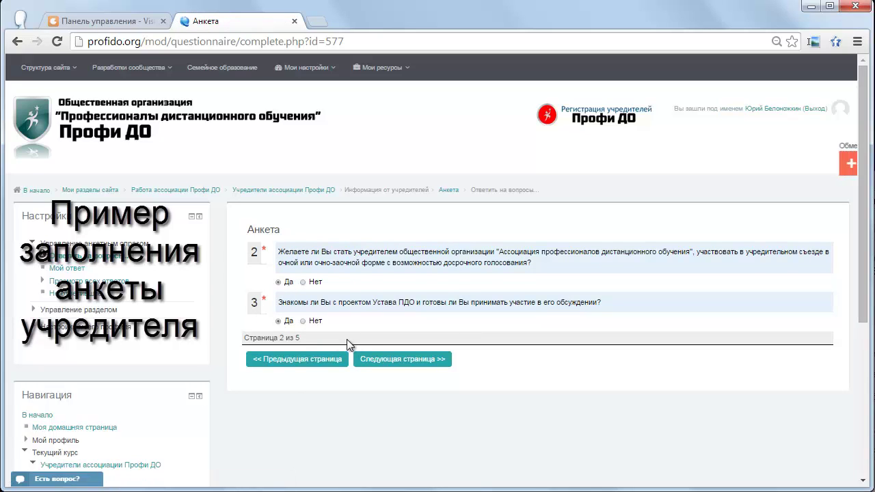
left_click(403, 366)
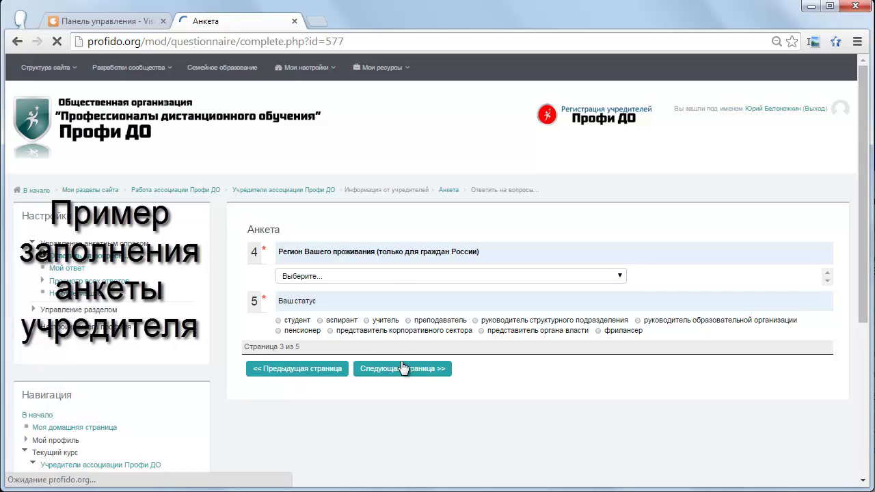
Set the region to Республика Адыгея Майкоп Южный and the status to руководитель образовательной организации, completing page 3.
left_click(387, 277)
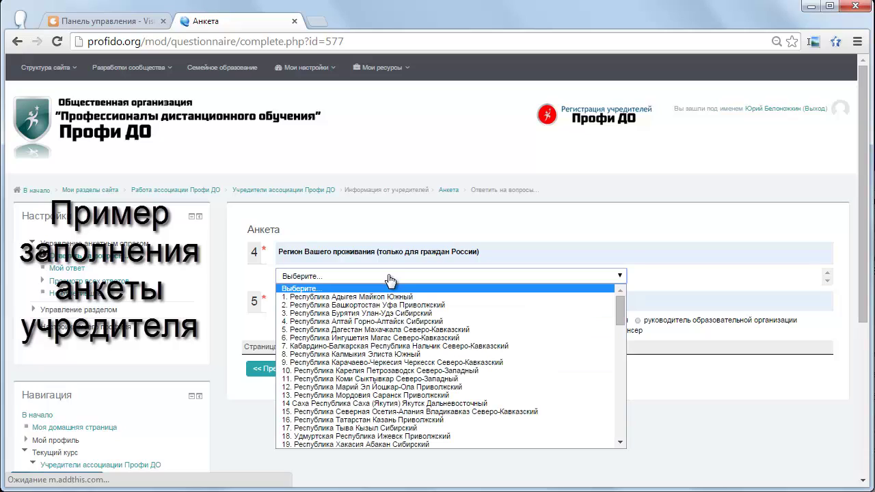
left_click(384, 296)
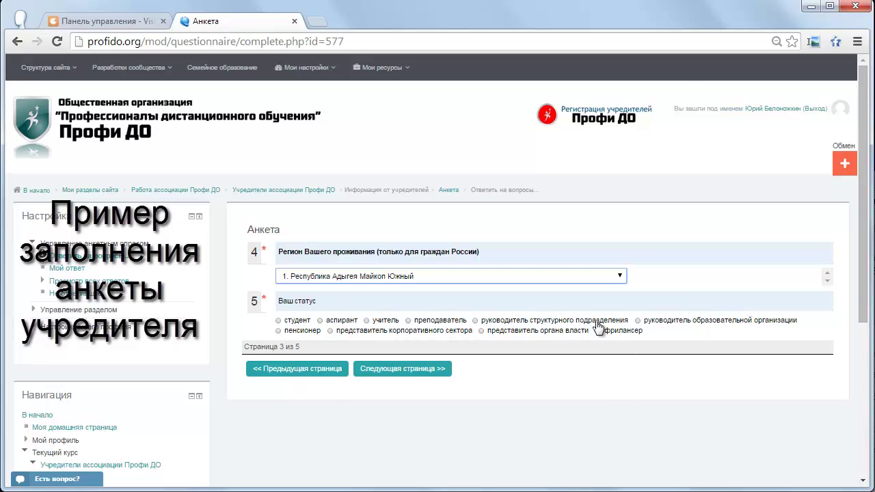
left_click(638, 321)
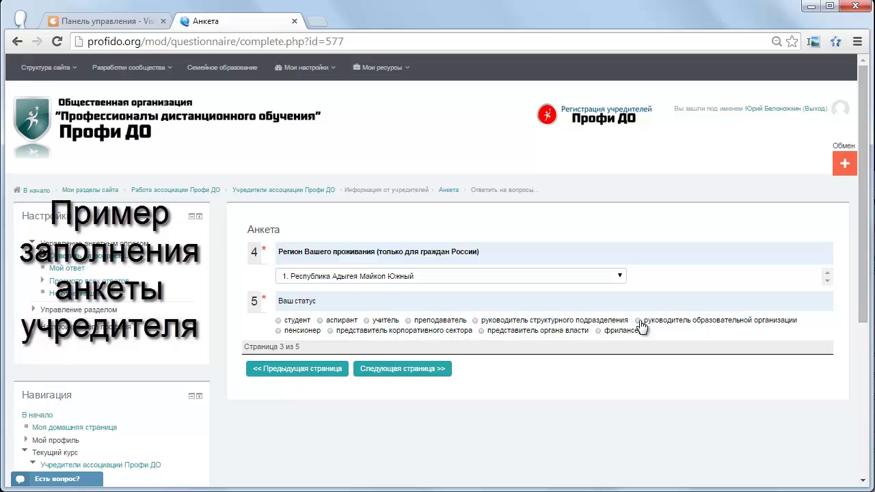
left_click(437, 369)
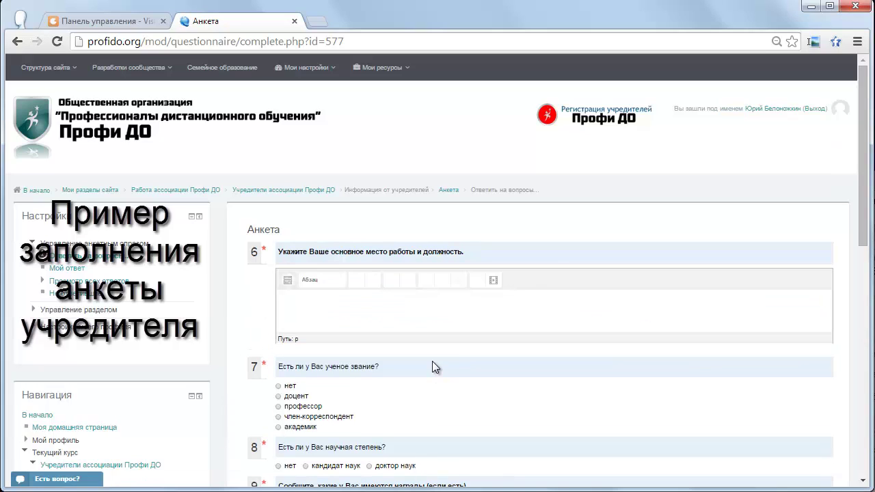
Answer the workplace question with "Н-ский государственный университет (школа, компания, пенсионер, политик.......)".
left_click(328, 306)
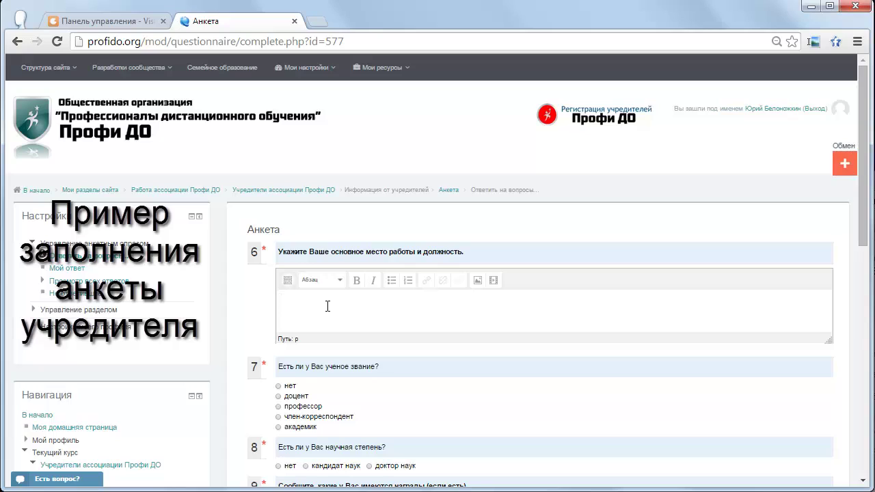
type("Н-ский государственный университет")
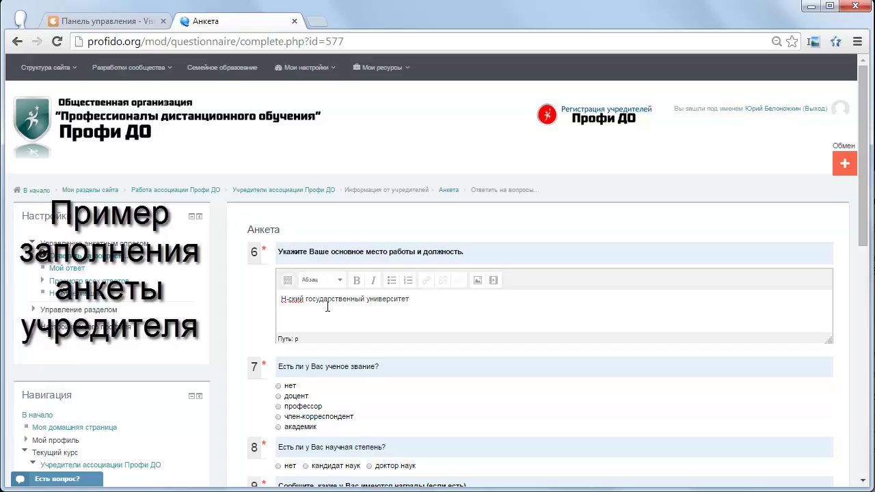
type(" (школа, компания")
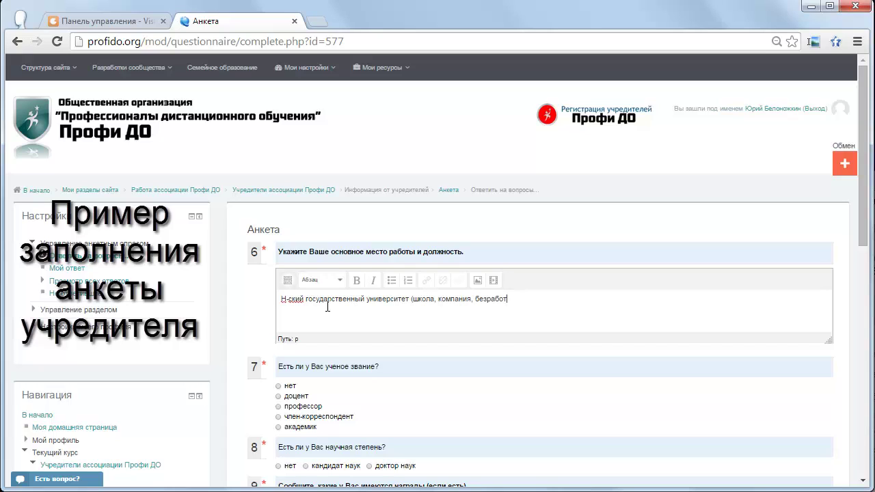
type(", безра")
key("BackSpace")
key("BackSpace")
key("BackSpace")
key("BackSpace")
key("BackSpace")
type("пенсиона")
type("р, политик.......)")
Set the academic title to академик and the scientific degree to доктор наук.
scroll(288, 309, "down", 3)
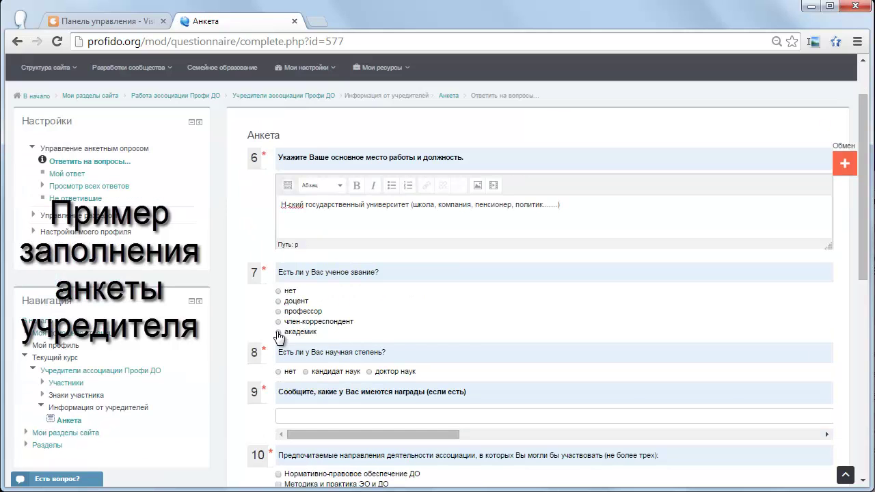
left_click(278, 332)
scroll(279, 338, "down", 2)
left_click(370, 303)
Enter "Почетный работник высшего образования....." as the answer to the awards question.
left_click(313, 348)
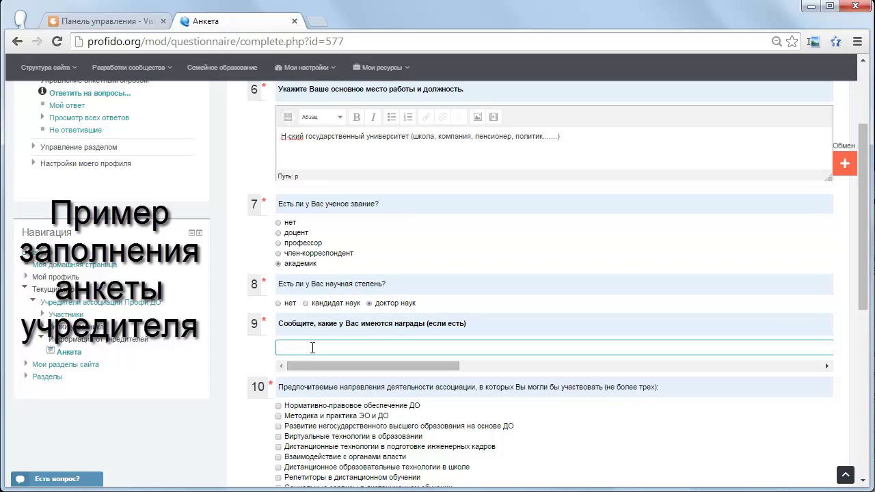
type("Почетный работник высшего образования.....")
scroll(312, 322, "down", 2)
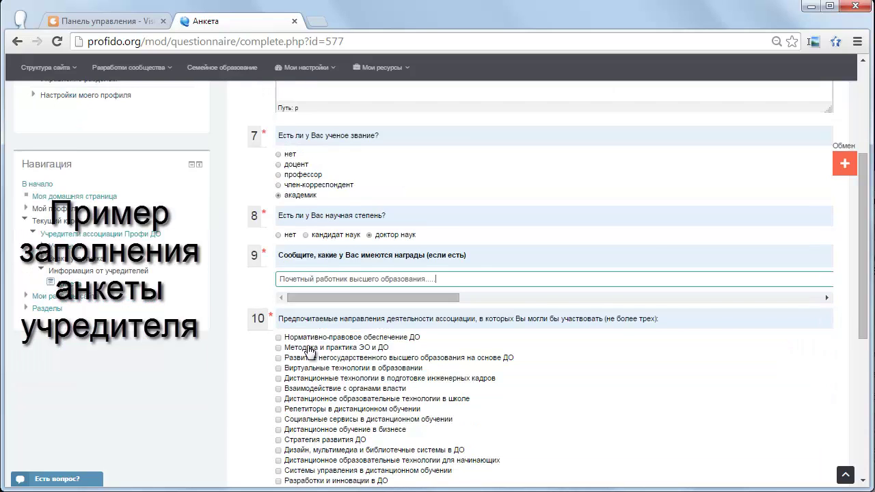
Choose Нормативно-правовое обеспечение ДО and Инклюзивное образование as preferred activity areas, completing page 4.
left_click(279, 280)
scroll(256, 345, "down", 1)
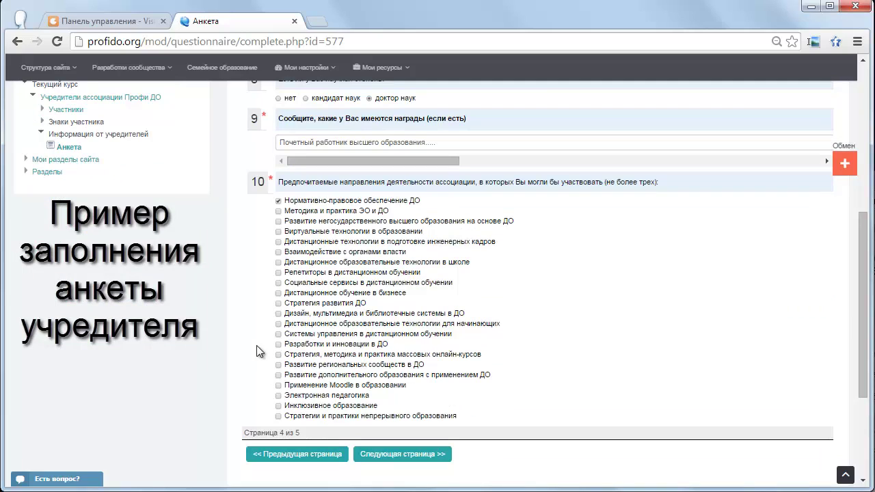
left_click(279, 407)
left_click(424, 457)
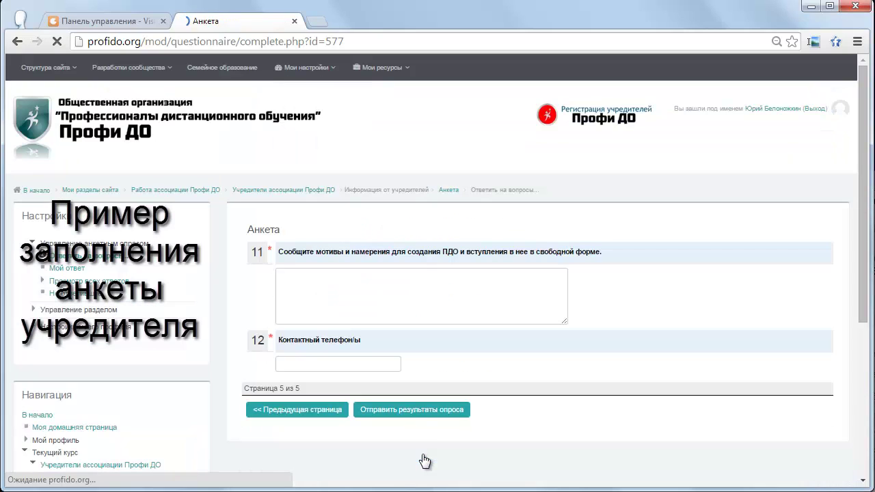
Describe the motives for joining as "Делиться опытом, изучать опыт других, развивать ДОТ в среднем образовании.".
left_click(324, 298)
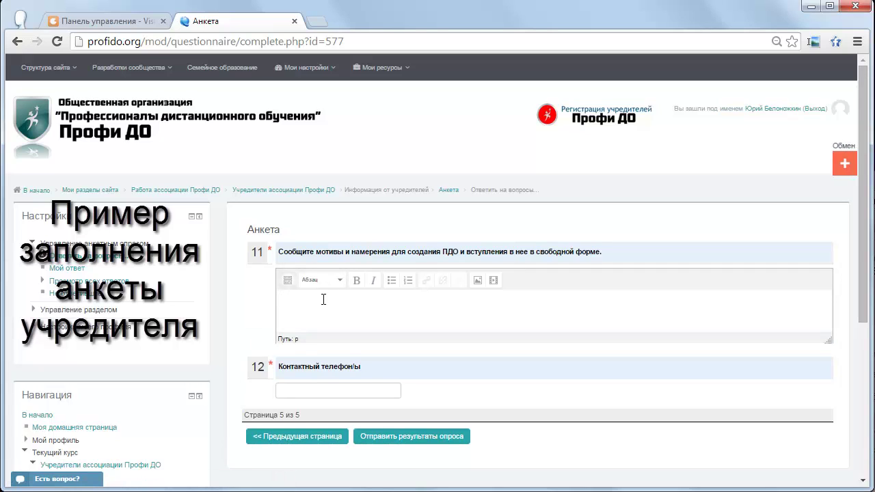
type("Делиться опытом, изучать опыт других")
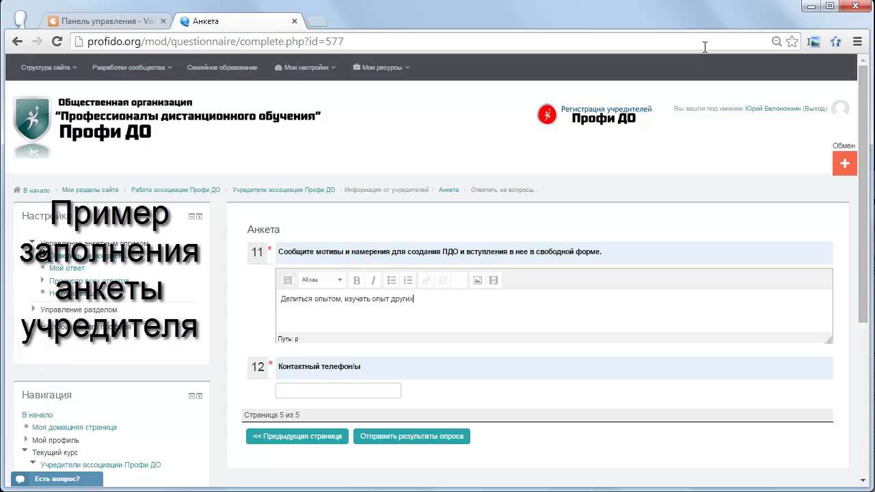
type(", развивать ДОТ в среднем образовании.")
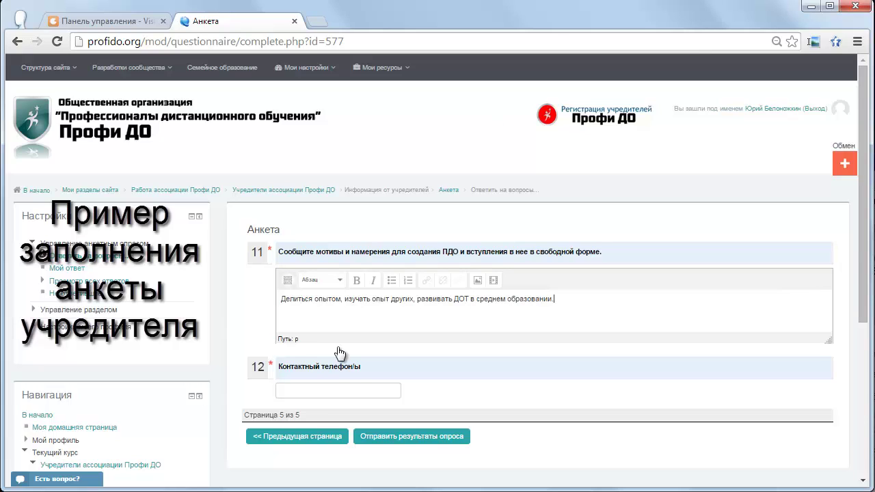
Fill in the contact phone number and submit the questionnaire.
left_click(298, 393)
type("7")
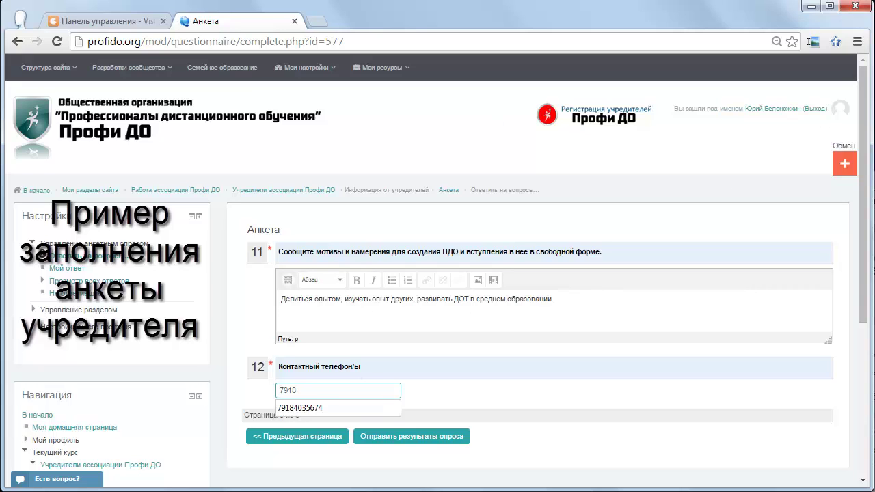
type("918")
key("Down")
key("Return")
left_click(412, 436)
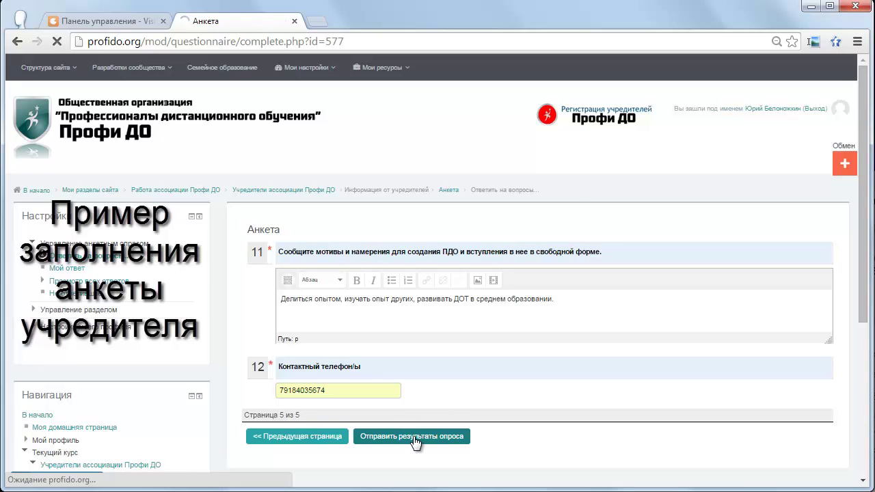
Review the submitted individual answers to the questionnaire.
left_click(261, 251)
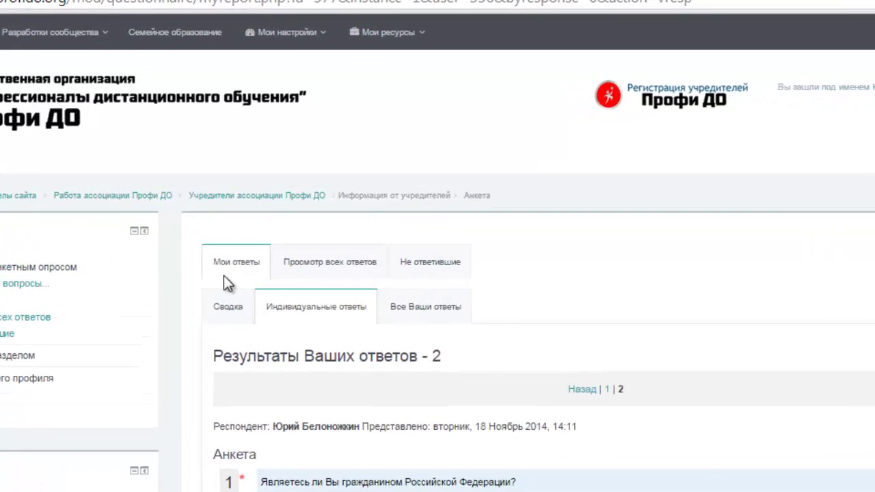
scroll(163, 319, "down", 2)
scroll(163, 319, "up", 2)
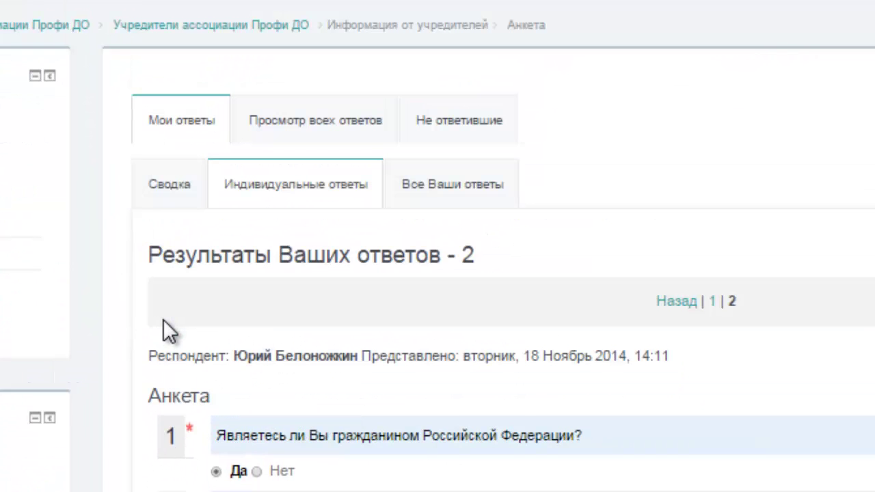
Examine the summary of all participants' questionnaire answers and open the list of respondents.
left_click(302, 123)
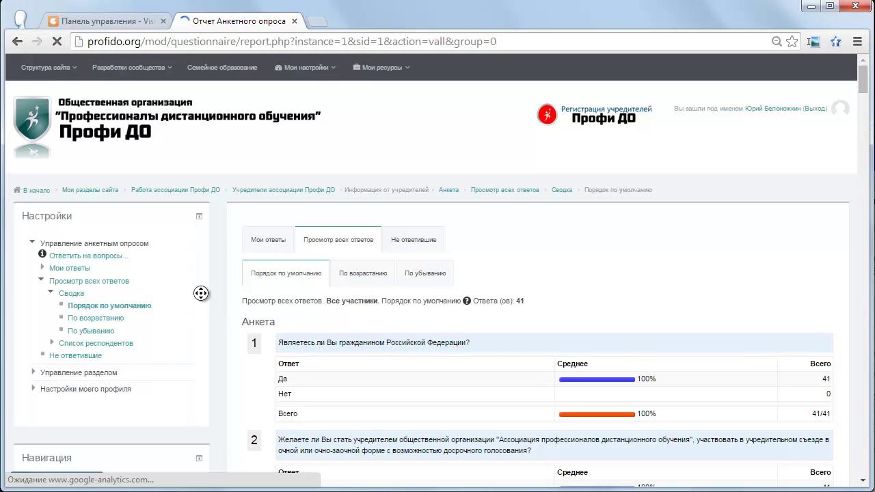
scroll(208, 319, "down", 1)
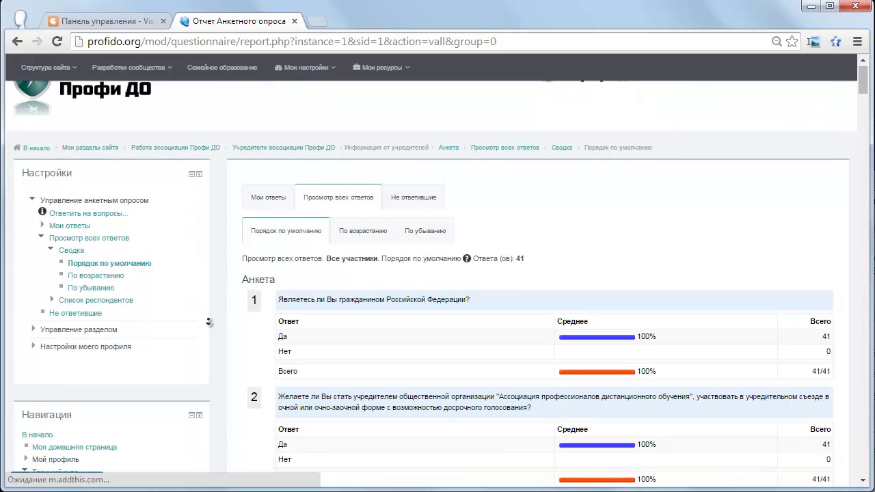
scroll(209, 325, "down", 2)
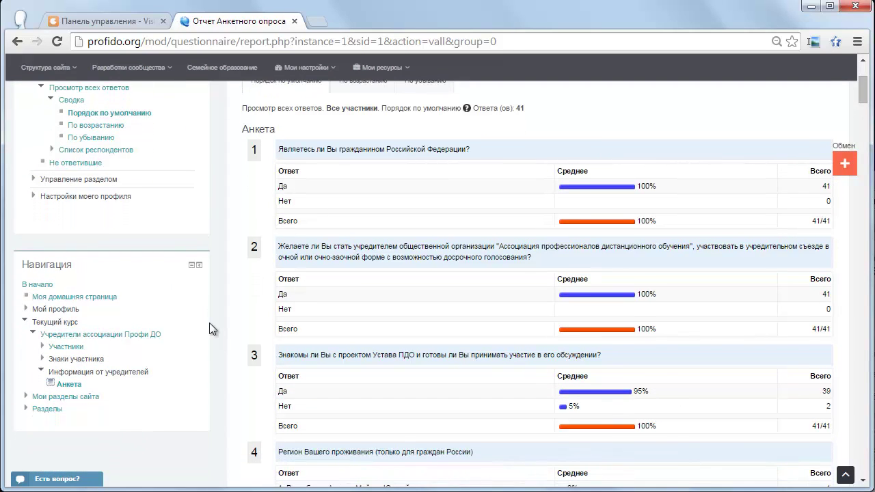
left_click(96, 150)
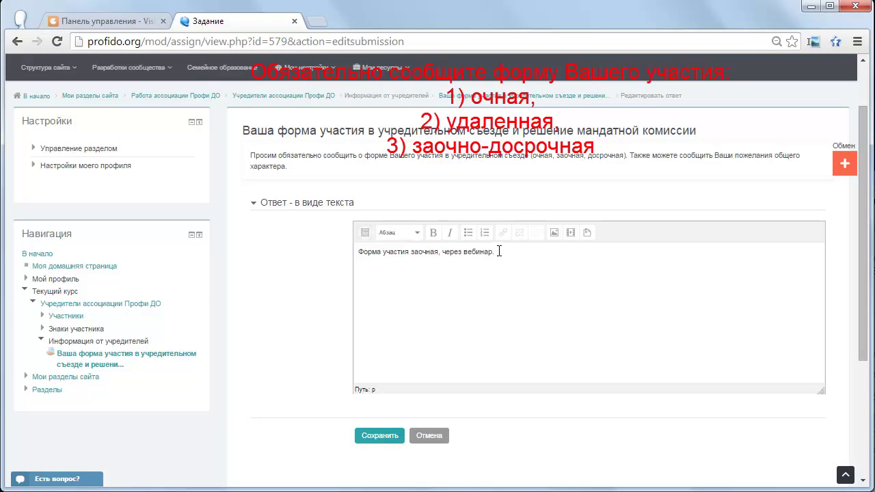
Replace the participation-form answer with "Очная, в Москве." and save the submission.
left_click_drag(498, 251, 321, 231)
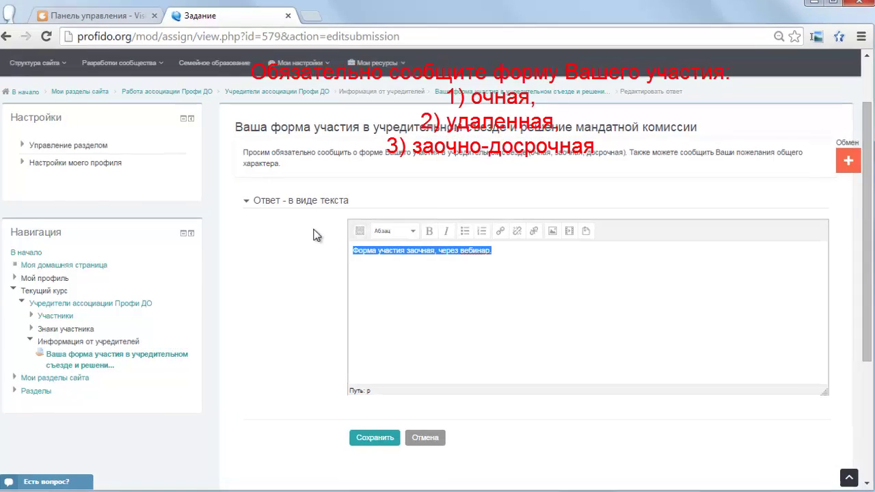
type("Очная")
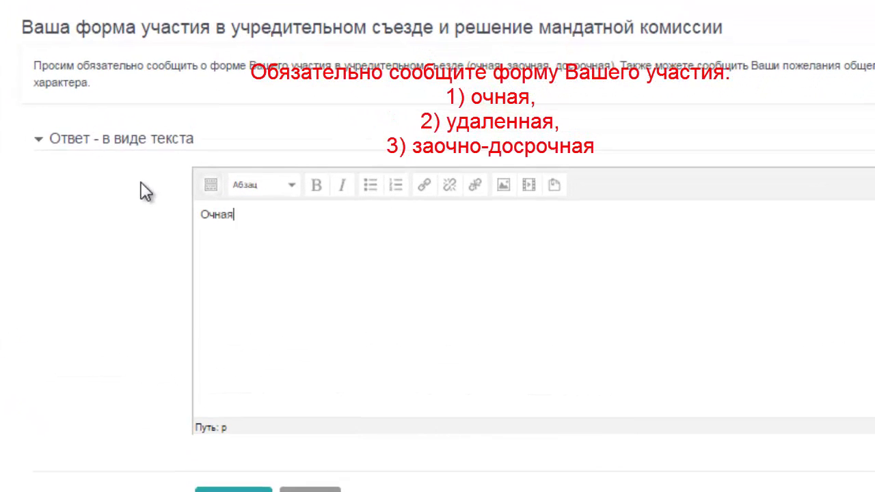
type(", в Москве.")
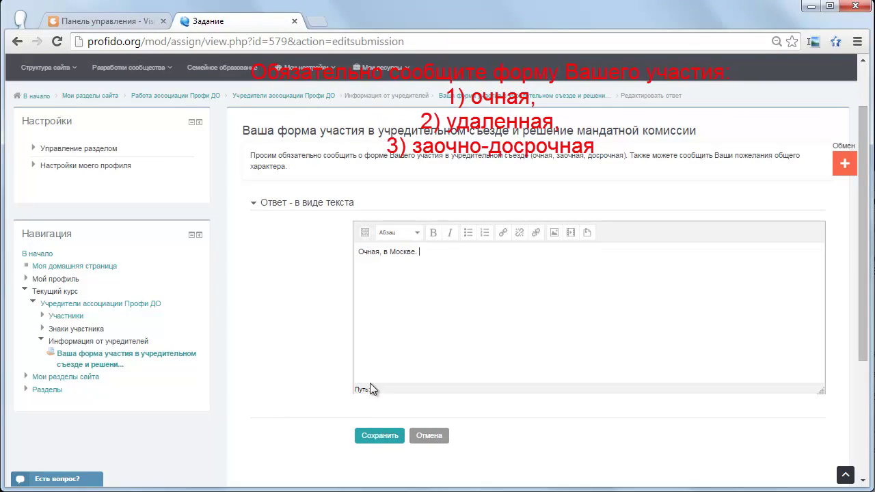
left_click(381, 436)
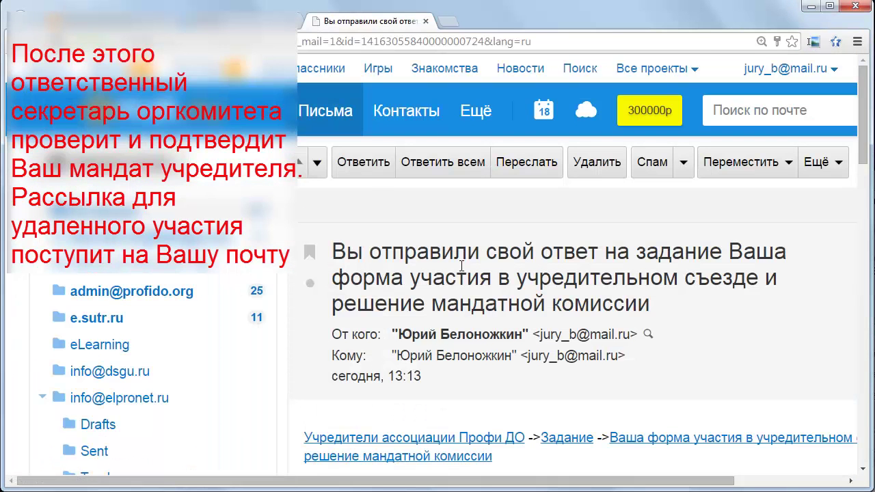
Read the e-mail notification about the submitted answer and follow its link to review the submission status on profido.org.
scroll(464, 272, "down", 1)
scroll(461, 271, "down", 2)
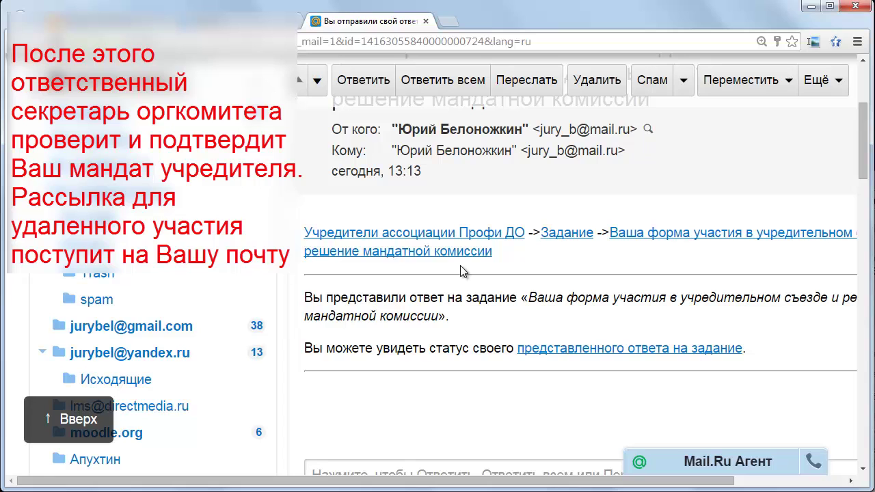
left_click(604, 350)
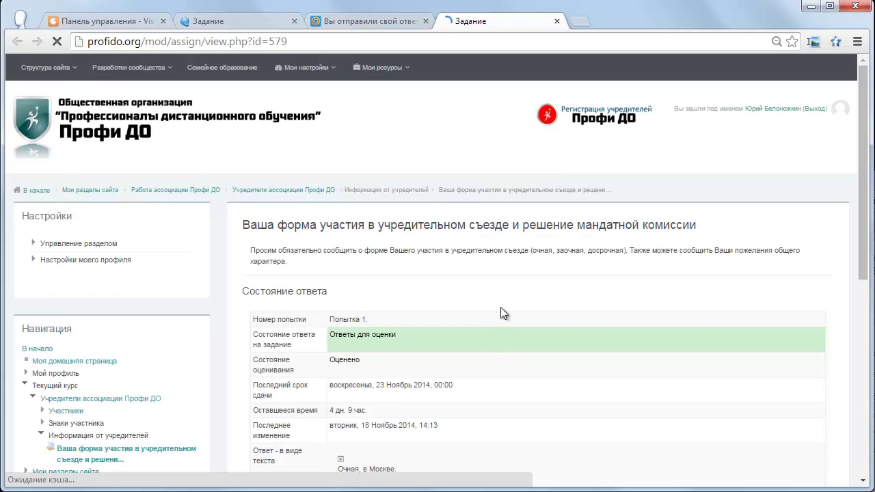
scroll(501, 307, "down", 3)
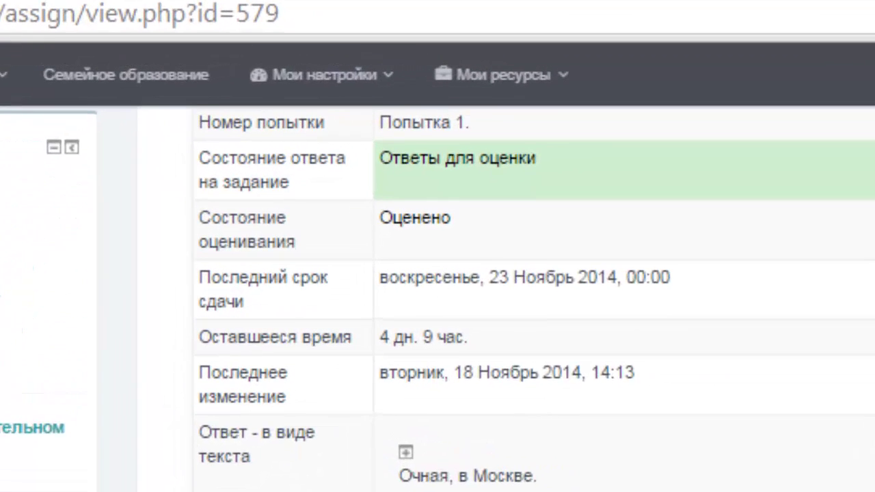
scroll(437, 301, "up", 2)
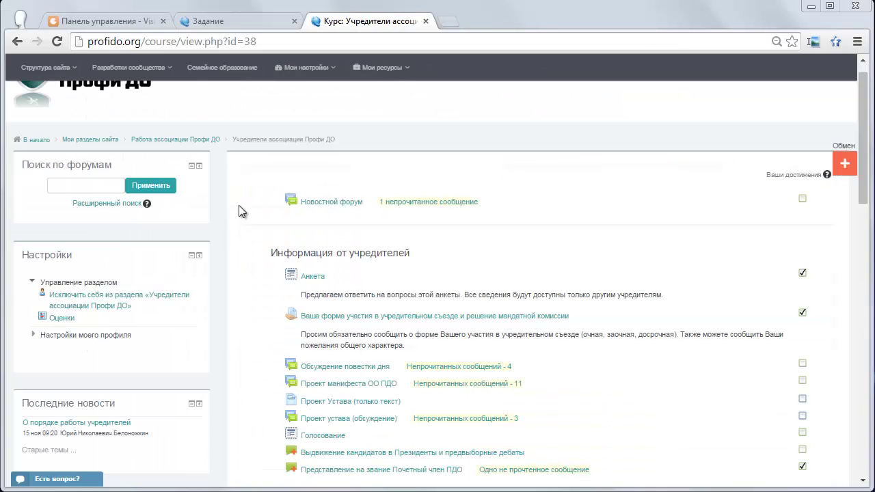
Open the online consultant chat on the founders' course page and identify yourself with the Facebook account.
scroll(243, 229, "down", 2)
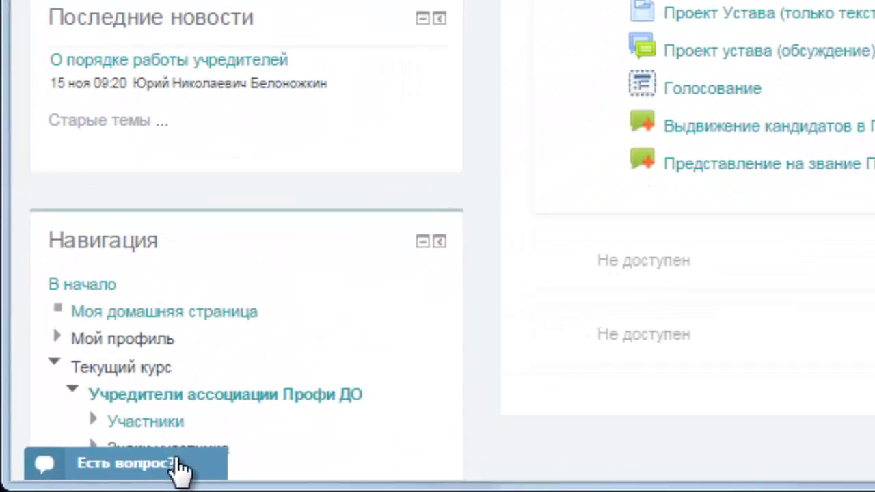
left_click(179, 469)
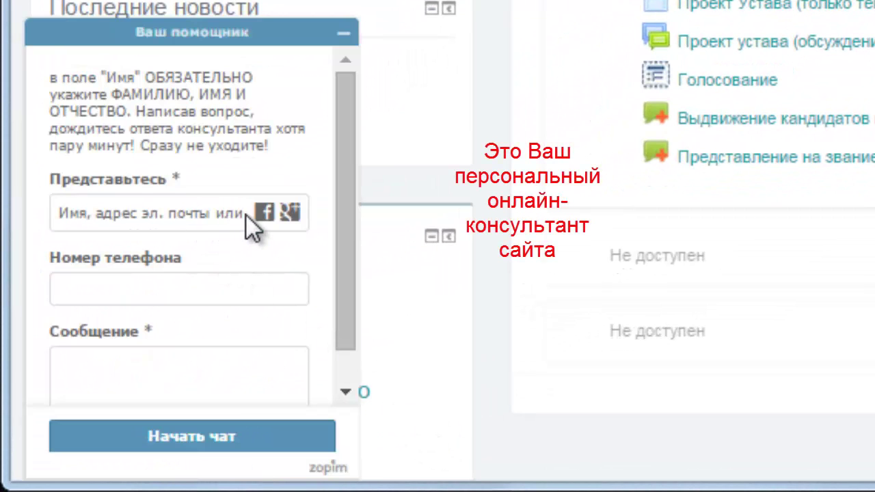
left_click(264, 213)
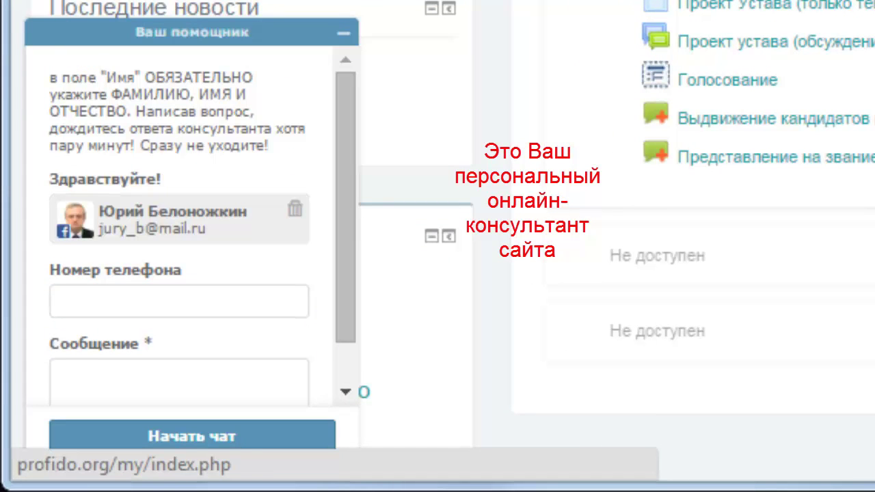
Write a message greeting the consultant by initials and asking "Как наши дела?", and start the chat.
left_click(112, 388)
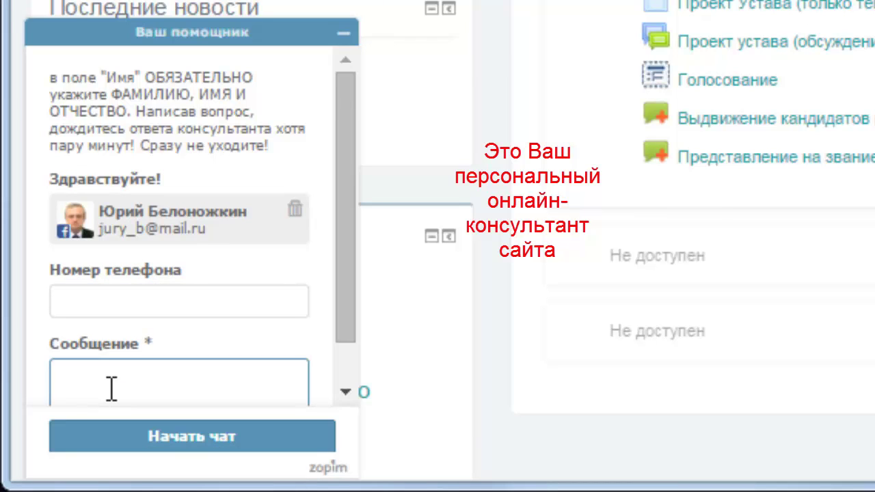
type("Здравствуйте, уважаем")
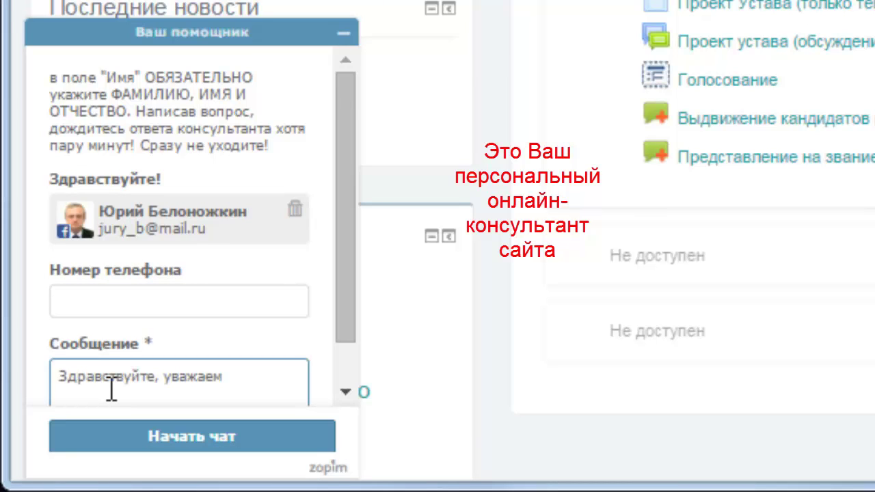
type("ый Ю.")
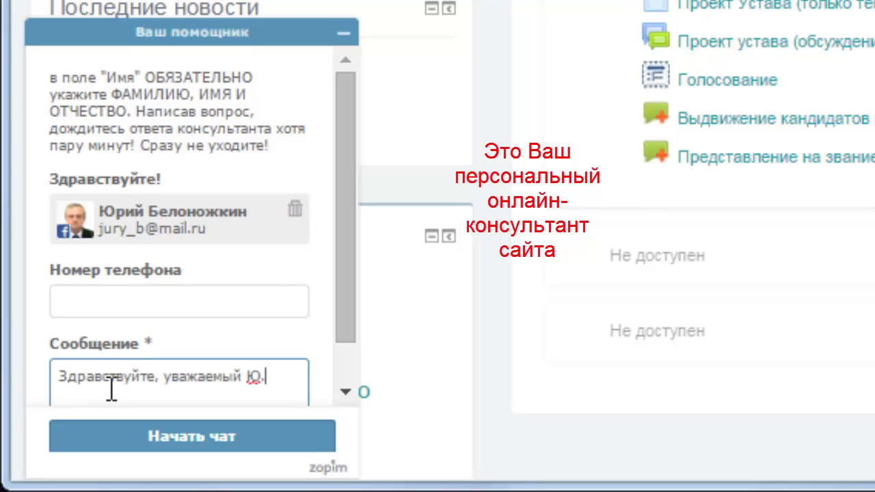
type("Н! Как де")
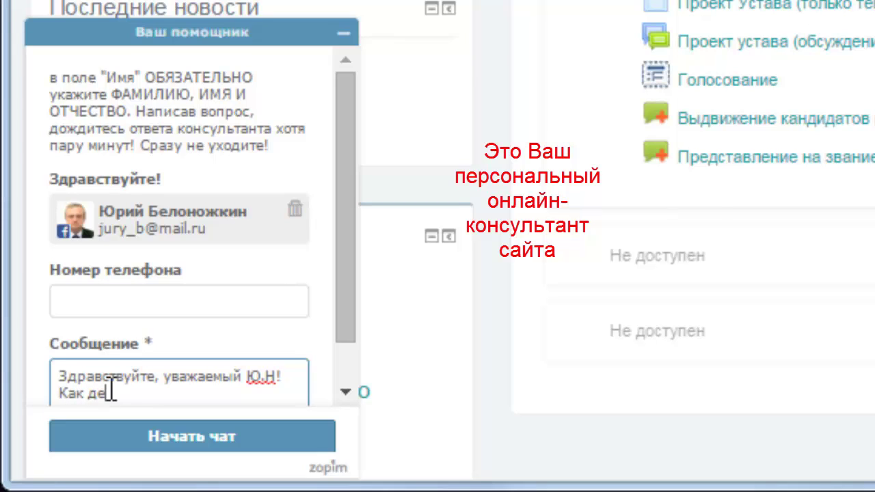
type("ла?")
type("наши")
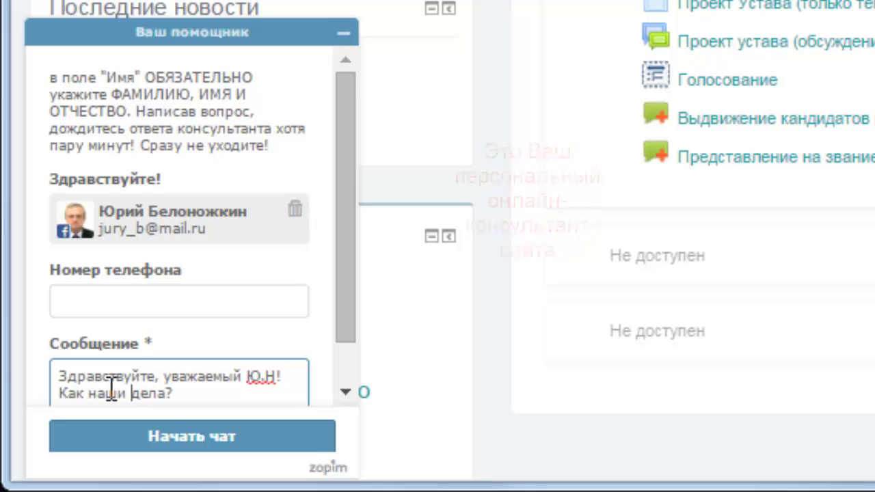
key("End")
key("Return")
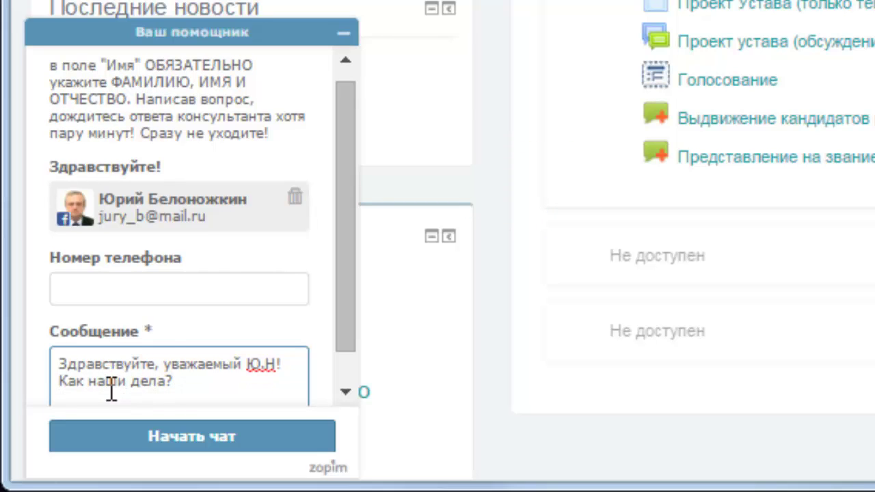
left_click(131, 435)
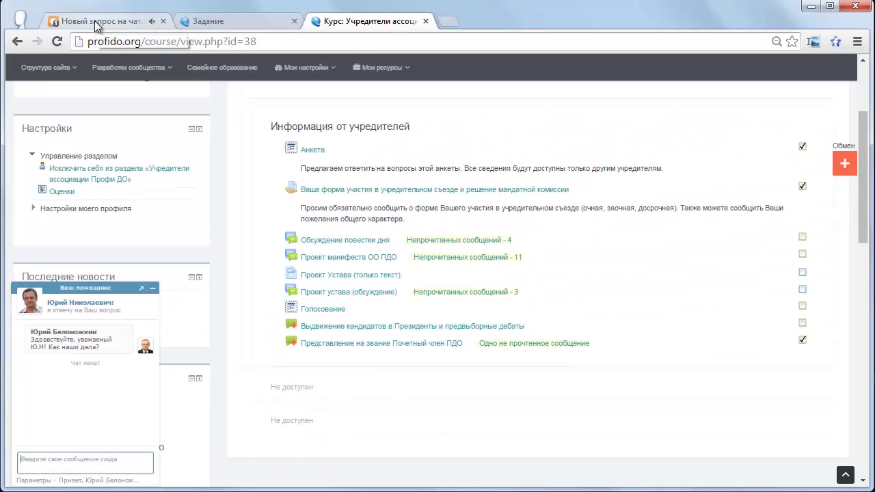
Switch to the Zopim dashboard, open the incoming chat and reply with the "/уваж" canned greeting.
left_click(96, 21)
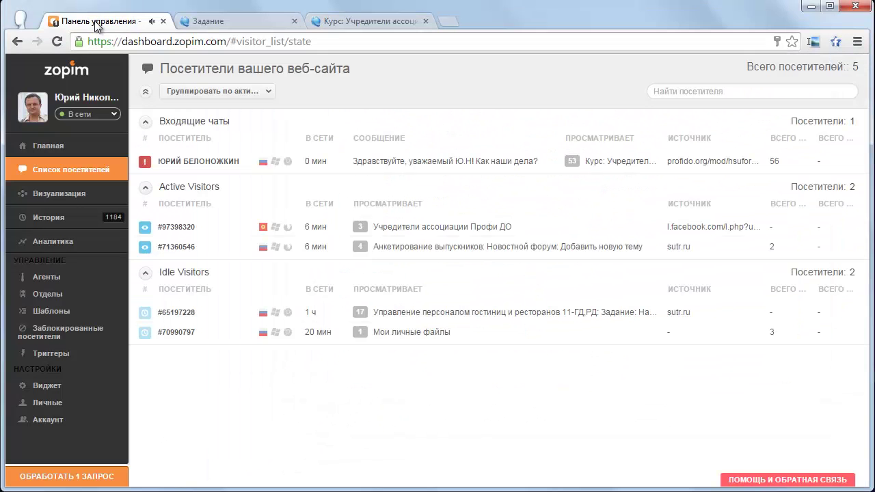
left_click(391, 169)
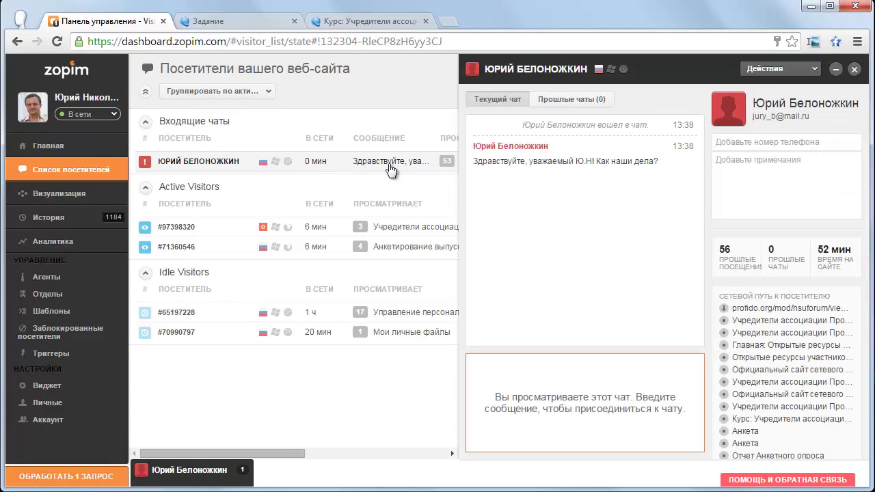
left_click(489, 363)
type("здр")
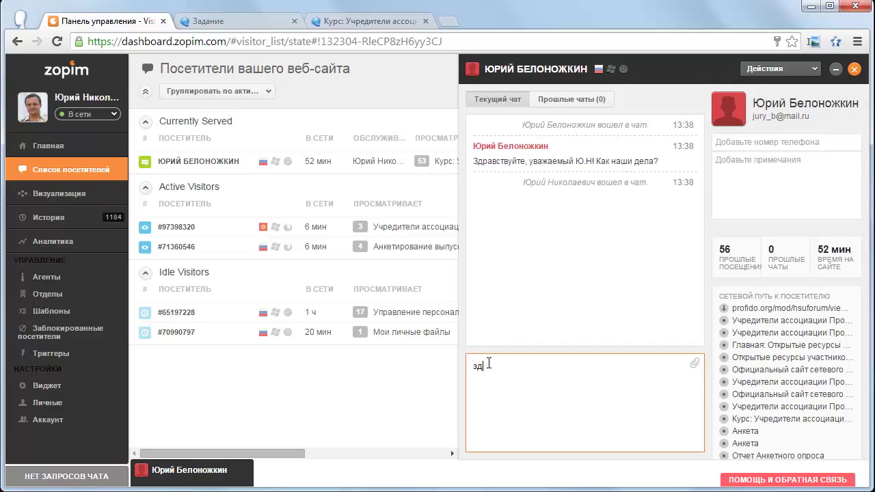
key("Down")
key("Down")
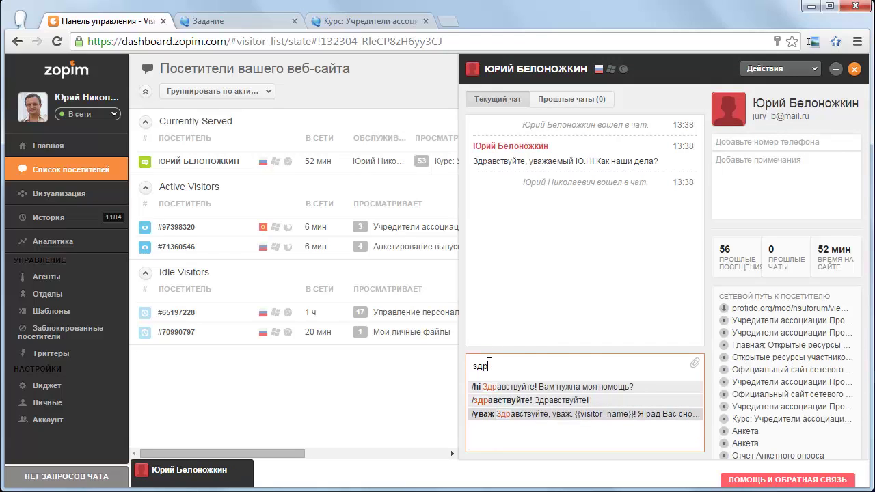
key("Return")
key("Return")
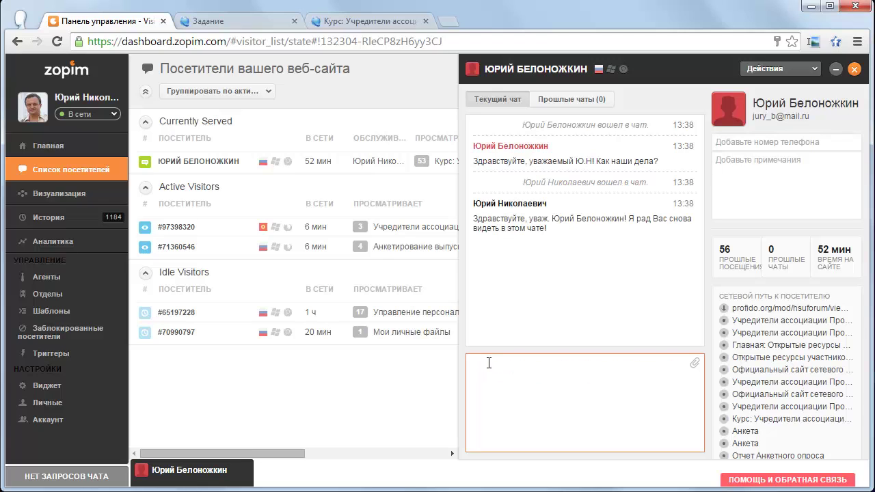
Send the visitor the reply "Удивительно и прекрасно!" and minimise the consultant chat window on the profido.org badges page.
type("У")
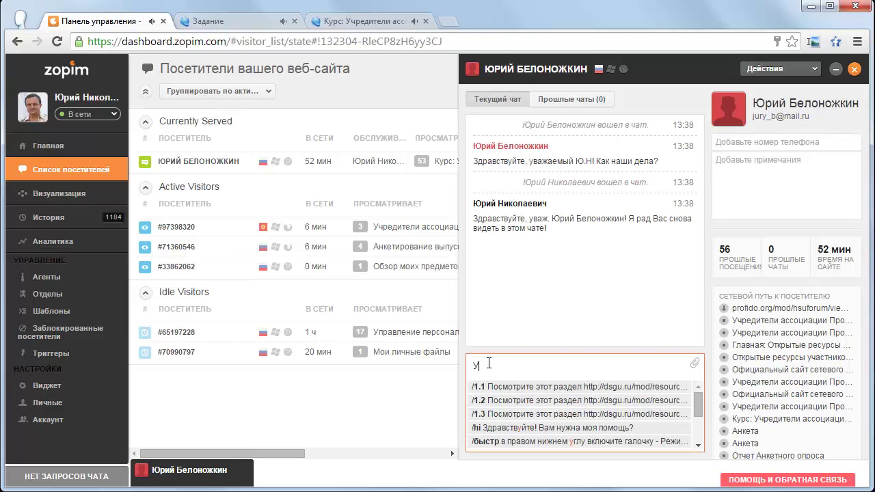
type("дивительно и прекрасно!")
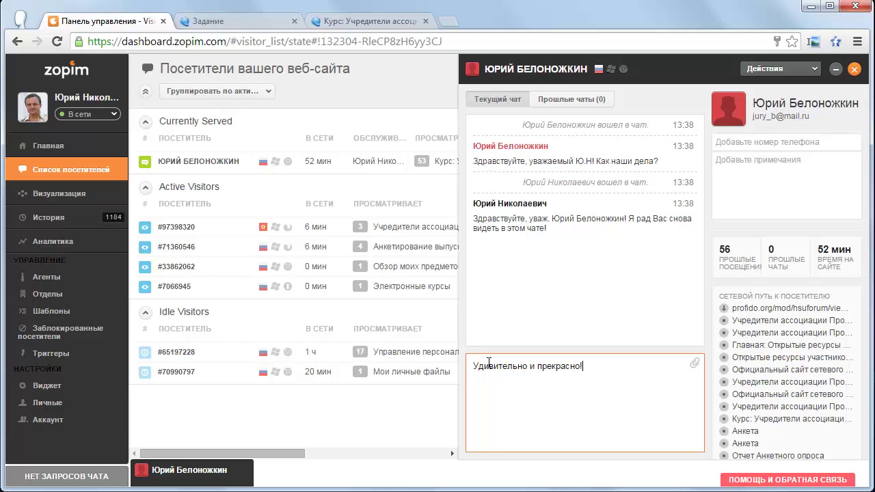
key("Return")
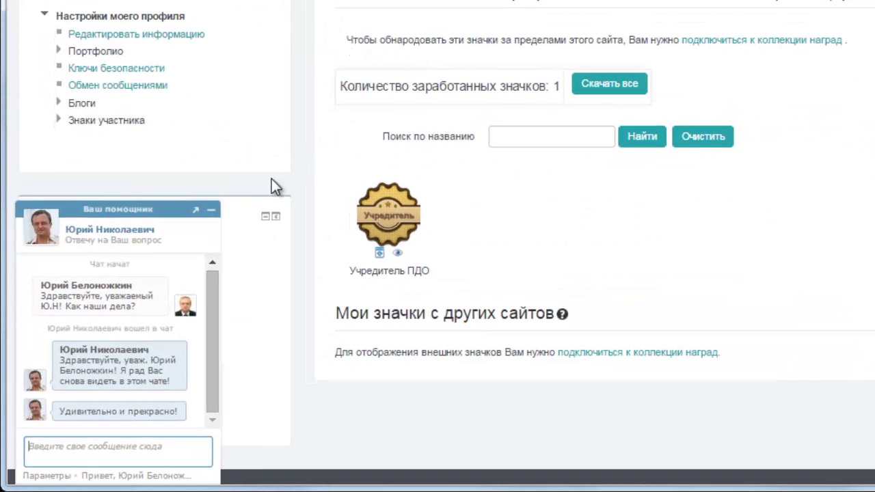
left_click(211, 210)
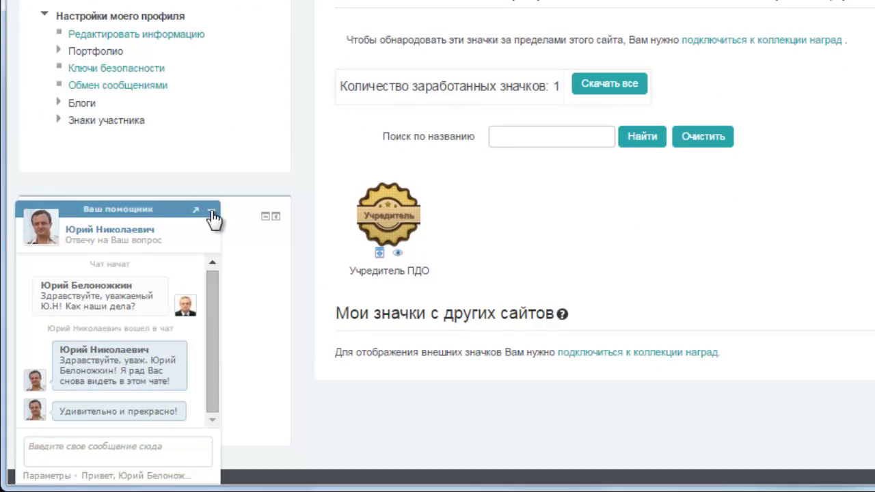